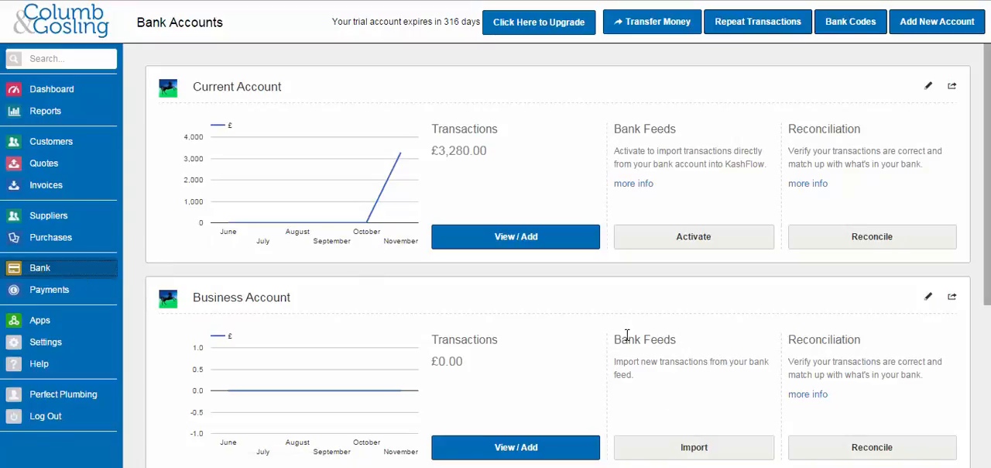
- Open the matching rules for the Business Account's bank feed and review the settings of the Paypal and Interest rules
left_click(694, 448)
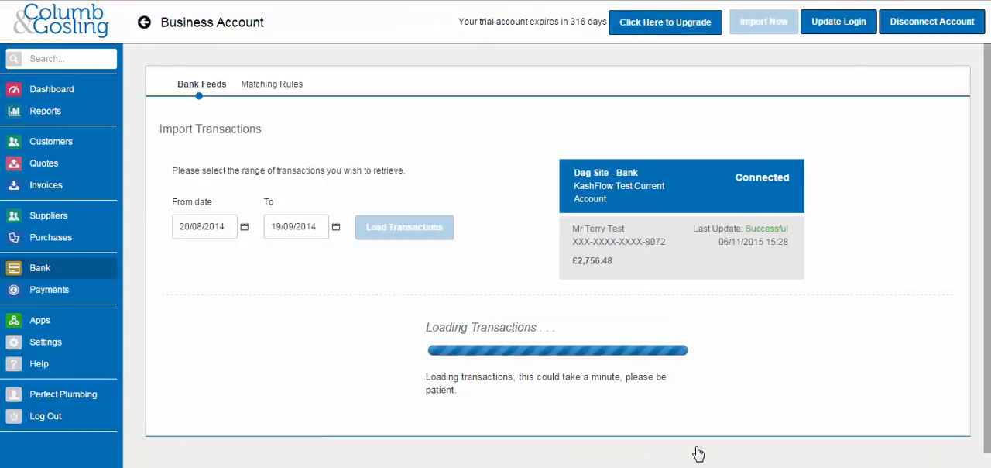
left_click(266, 89)
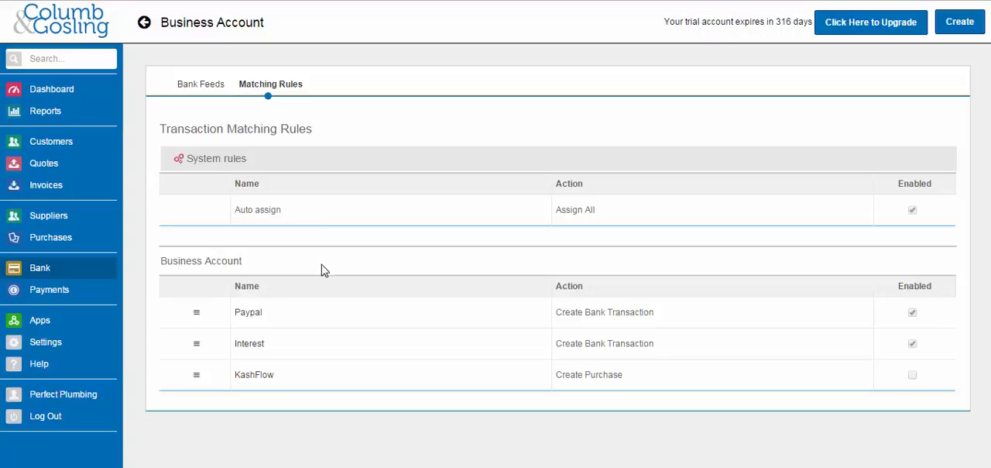
left_click(362, 325)
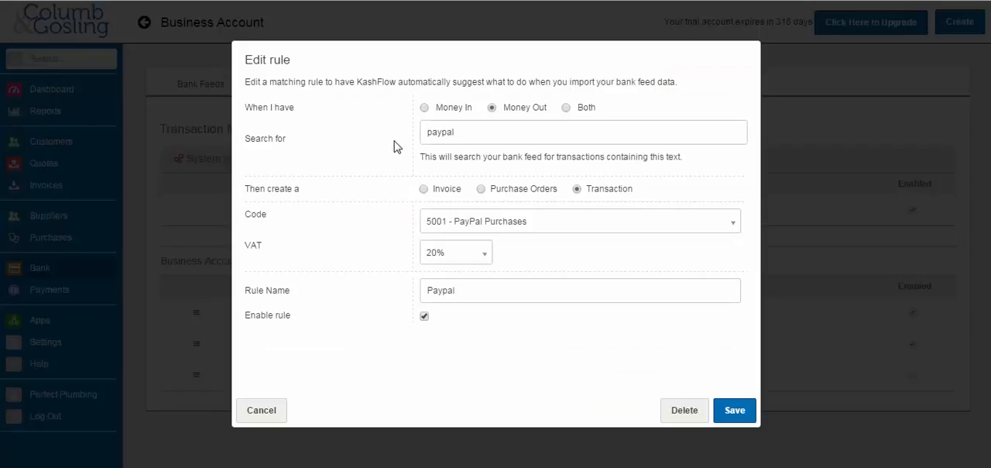
left_click(491, 130)
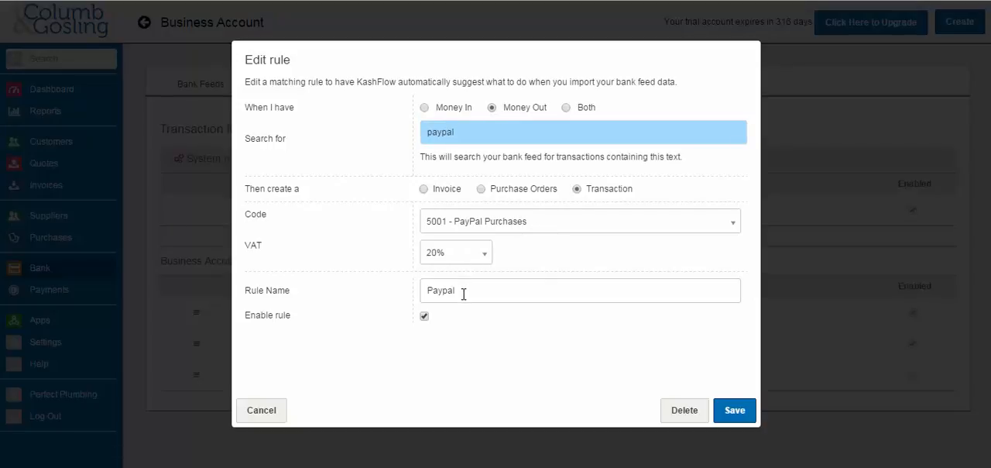
left_click(734, 411)
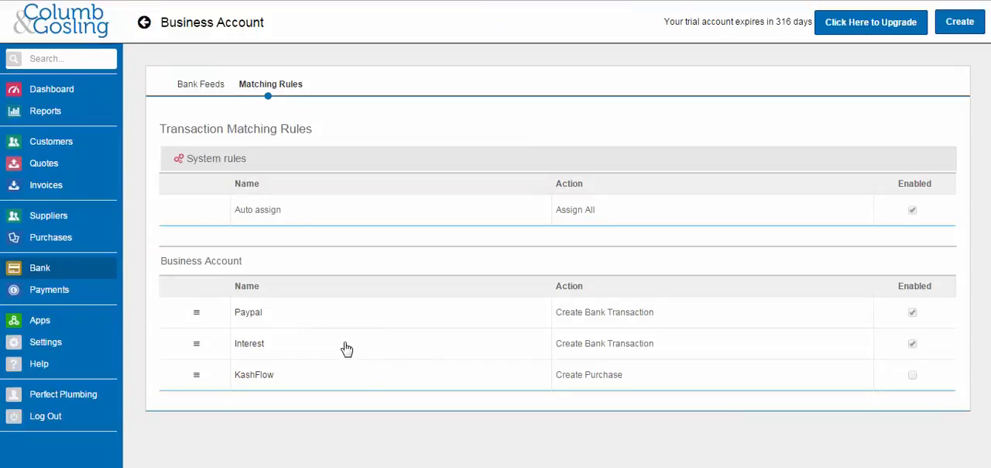
left_click(401, 350)
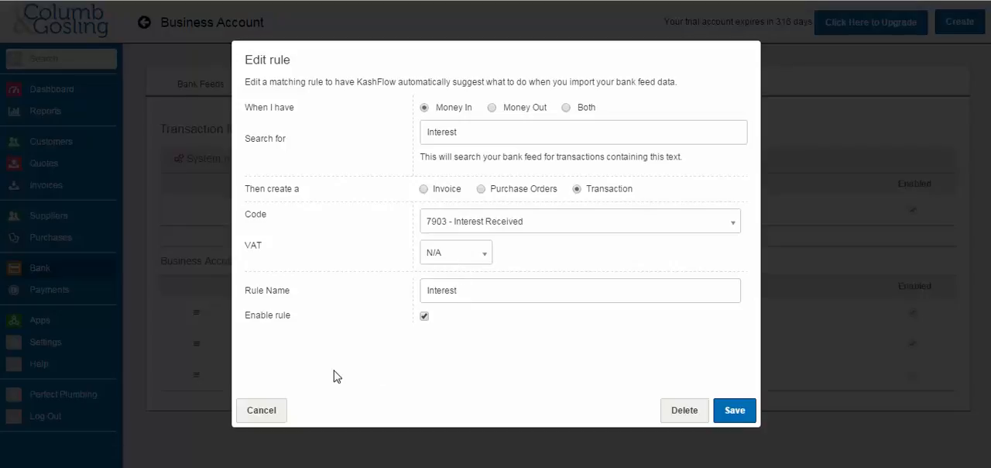
left_click(276, 415)
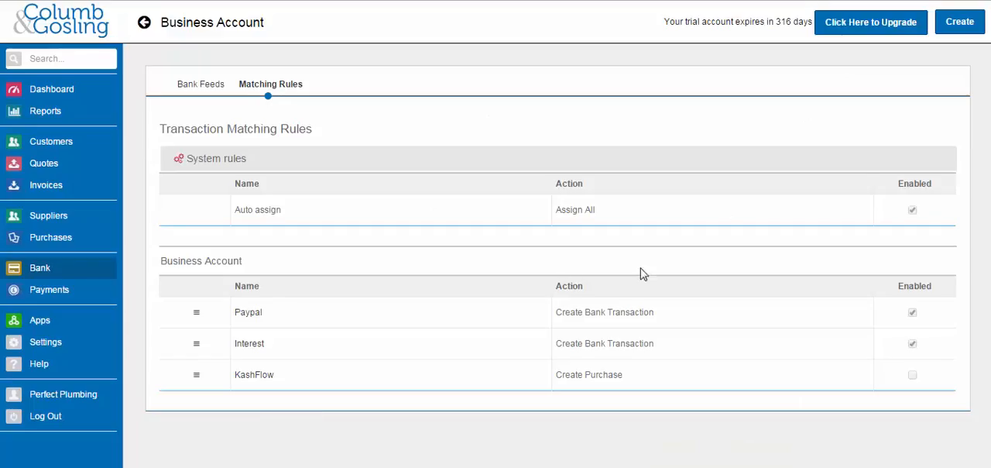
- Create a matching rule for Money Out entries containing "Rent" that creates a transaction with code 7100 - Rent
left_click(957, 30)
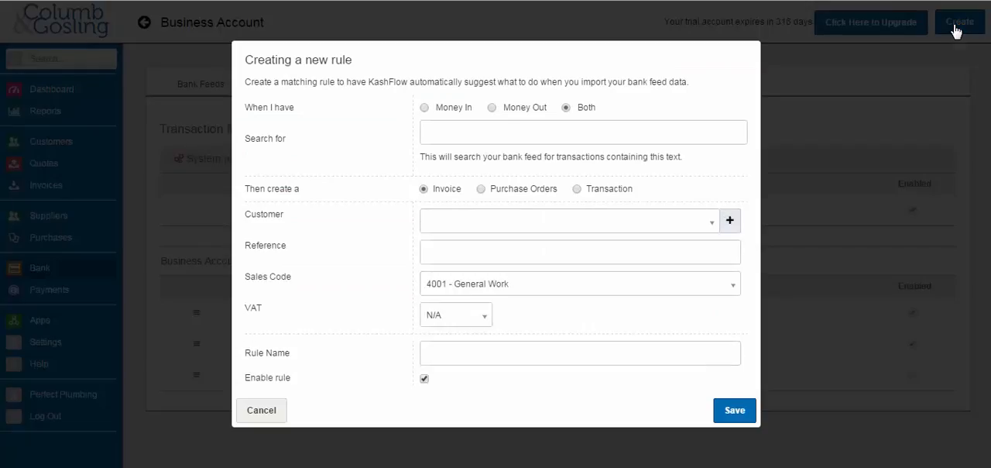
left_click(492, 131)
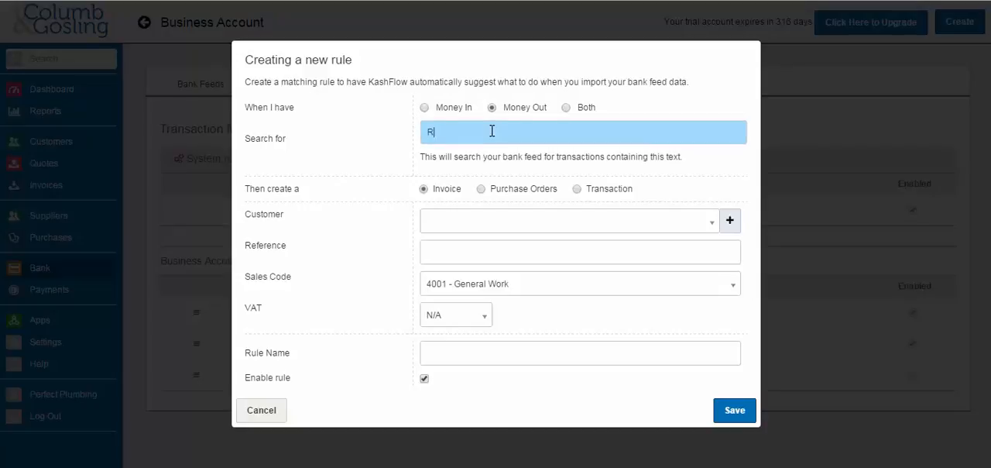
left_click(577, 189)
left_click(579, 223)
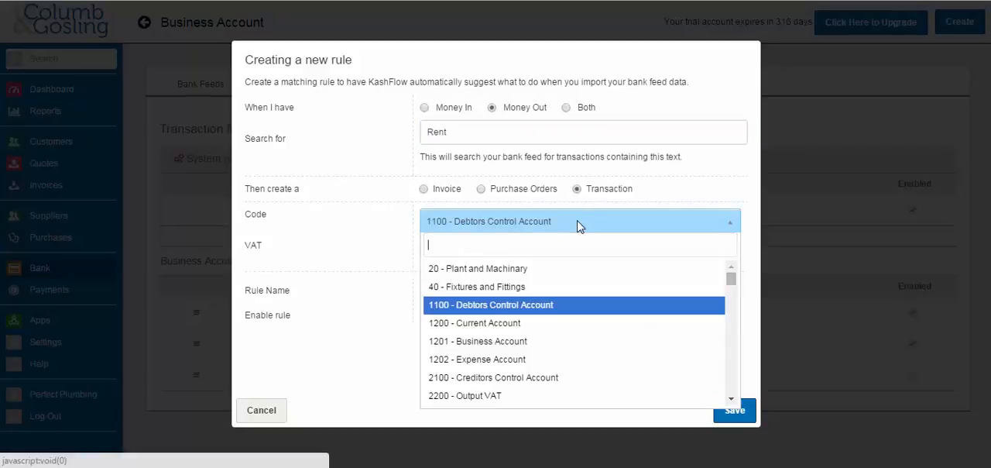
type("rent")
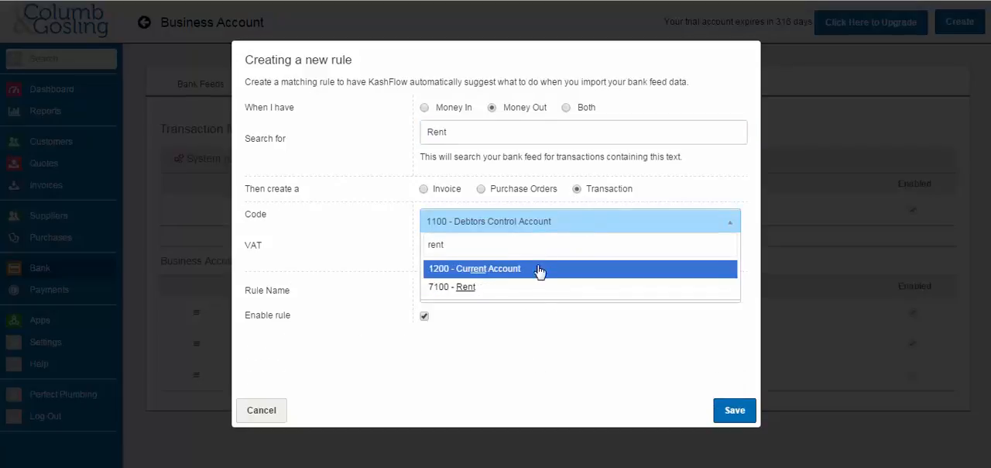
left_click(534, 287)
- Set the new rule's VAT to 20%, name it Rent and save it
left_click(449, 253)
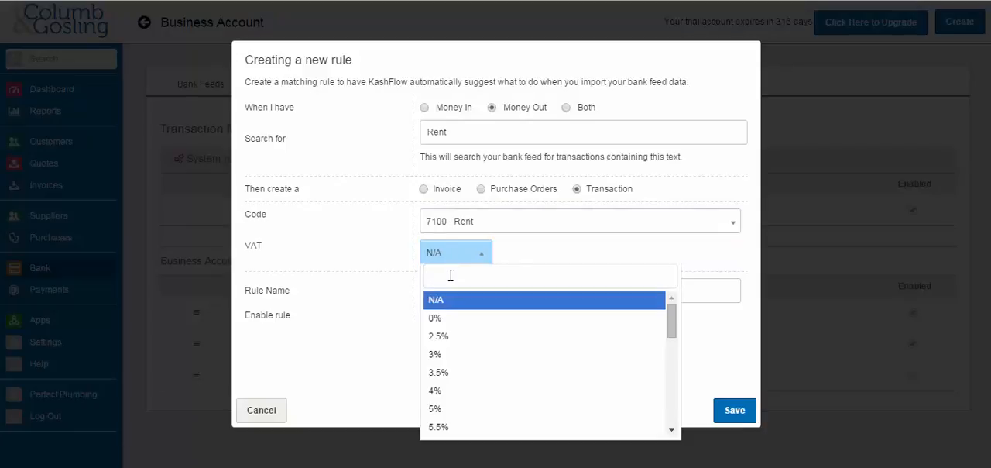
type("20")
left_click(452, 299)
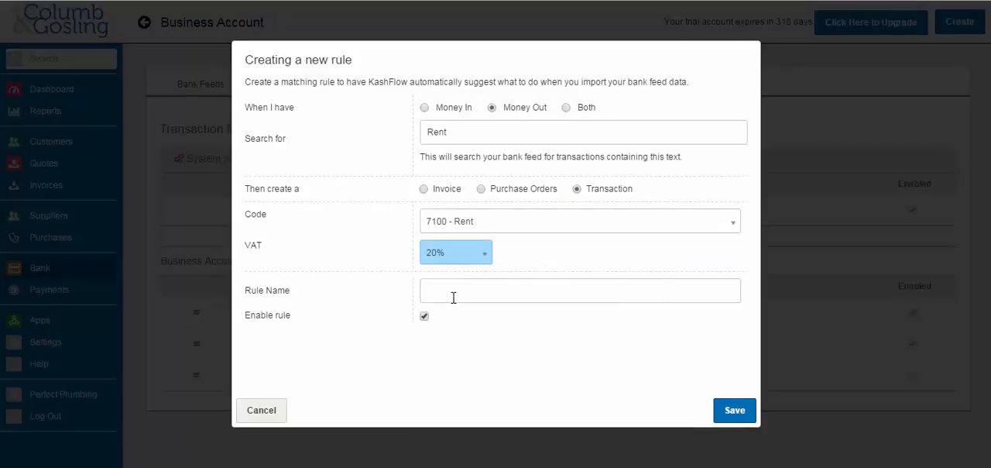
left_click(452, 297)
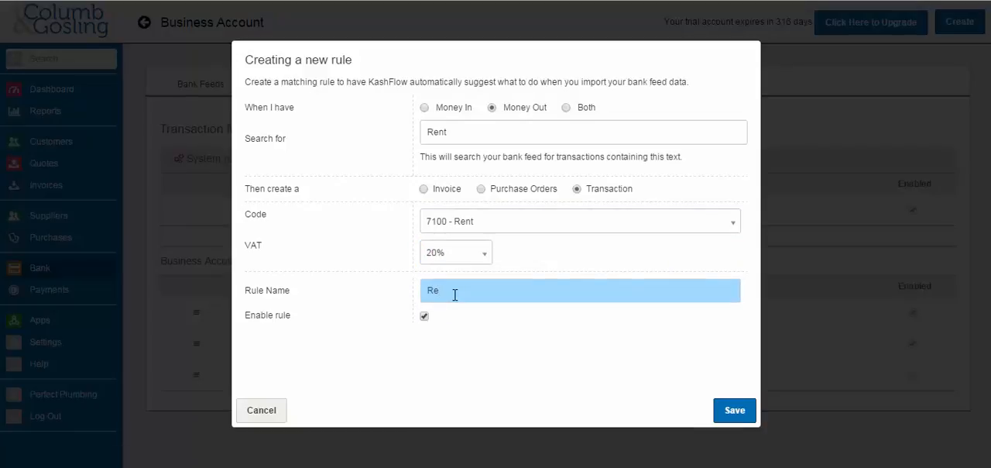
left_click(735, 410)
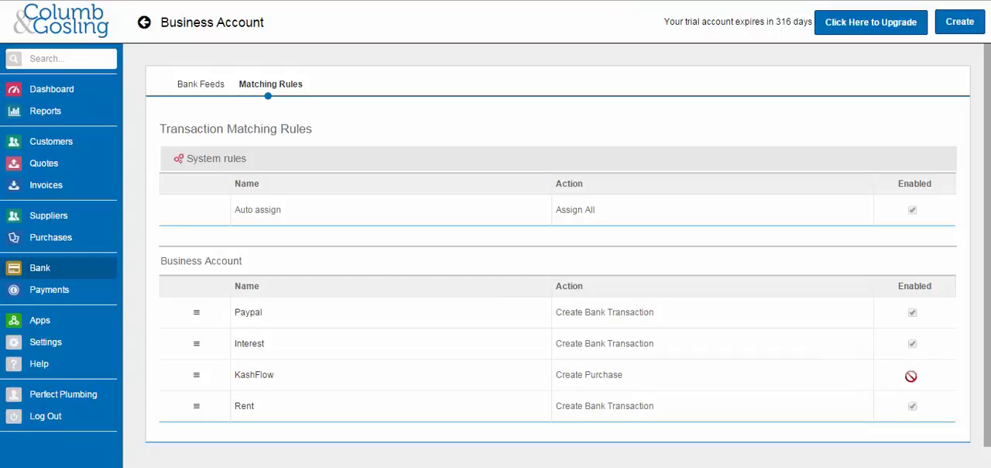
- Enable the KashFlow matching rule and save it
left_click(432, 382)
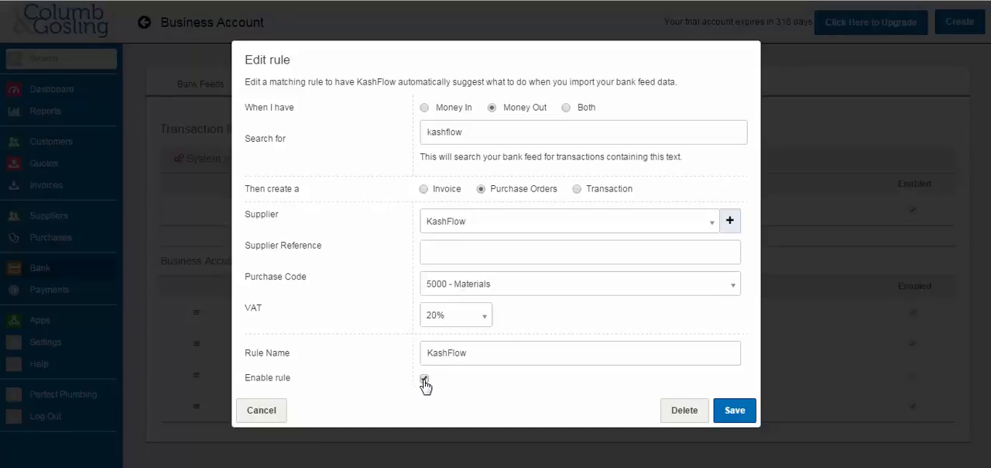
left_click(728, 410)
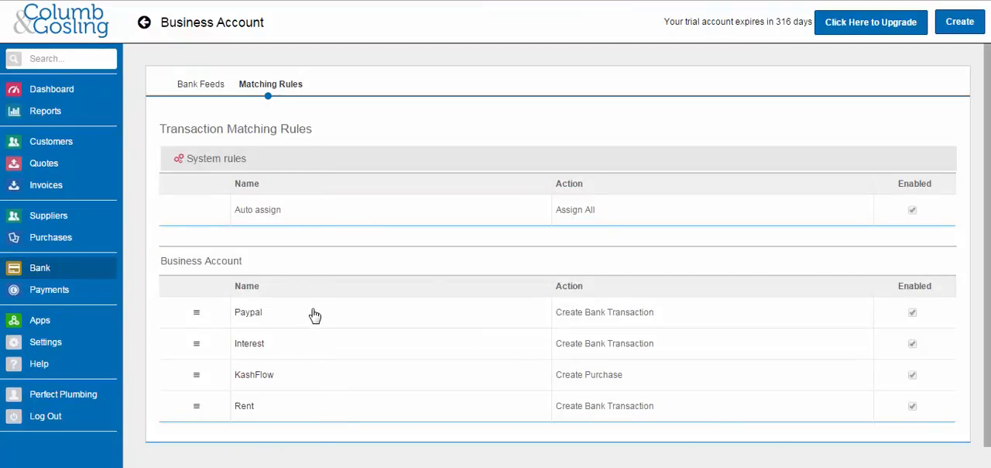
- Return to the bank feed import and set the start date of the transaction range to 01/04/2014
left_click(198, 90)
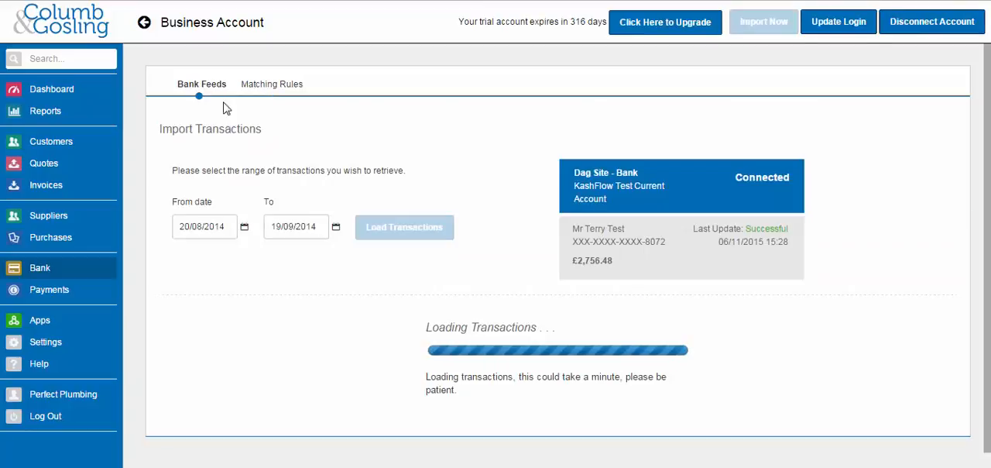
left_click(228, 226)
left_click(235, 252)
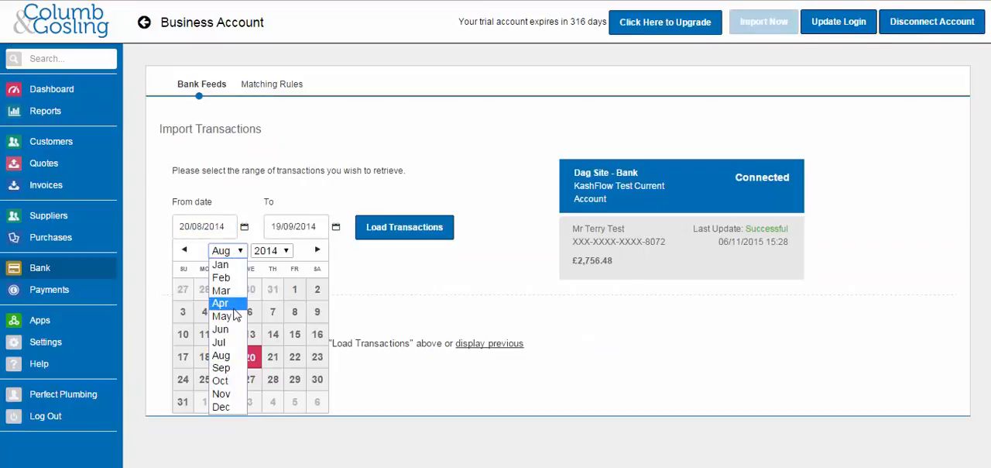
left_click(231, 300)
left_click(228, 292)
- Set the end date of the range to 30/04/2014 and load the bank feed transactions
left_click(313, 226)
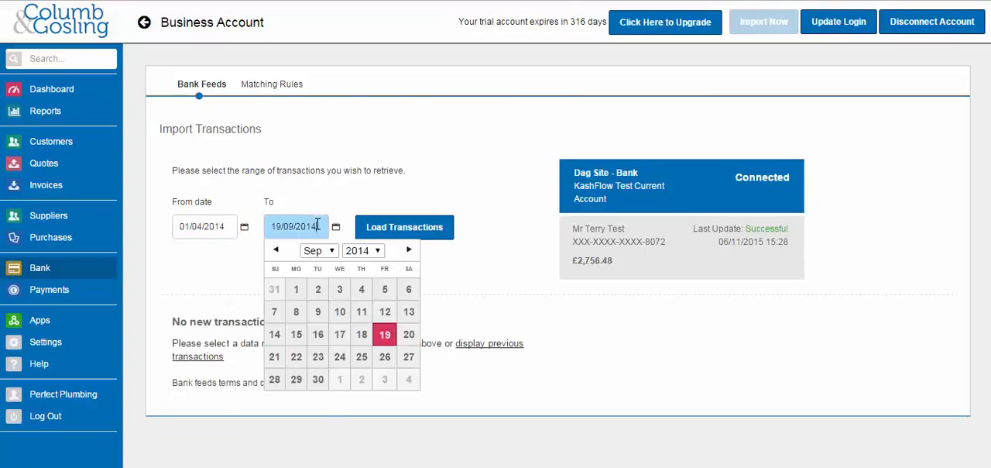
left_click(317, 250)
left_click(313, 304)
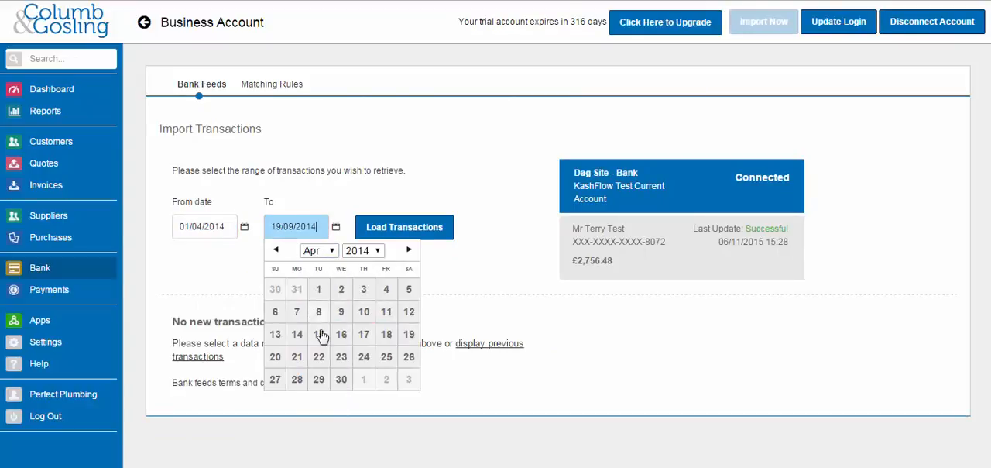
left_click(340, 378)
left_click(384, 234)
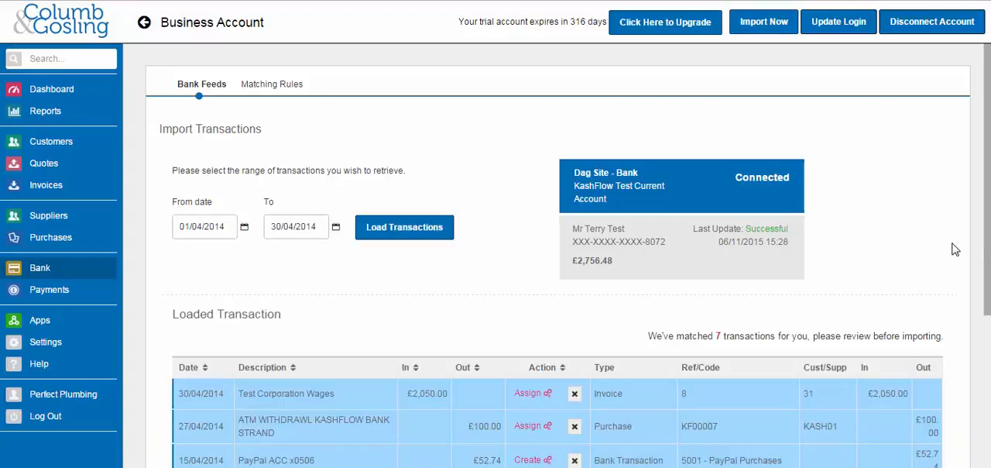
- Review the matches suggested for the loaded transactions and import them into the Business Account
scroll(989, 234, "down", 3)
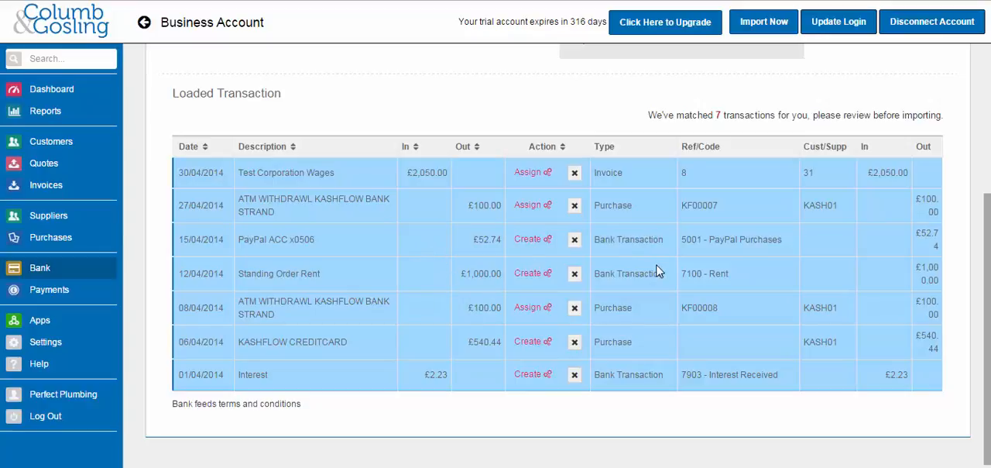
left_click_drag(987, 274, 987, 274)
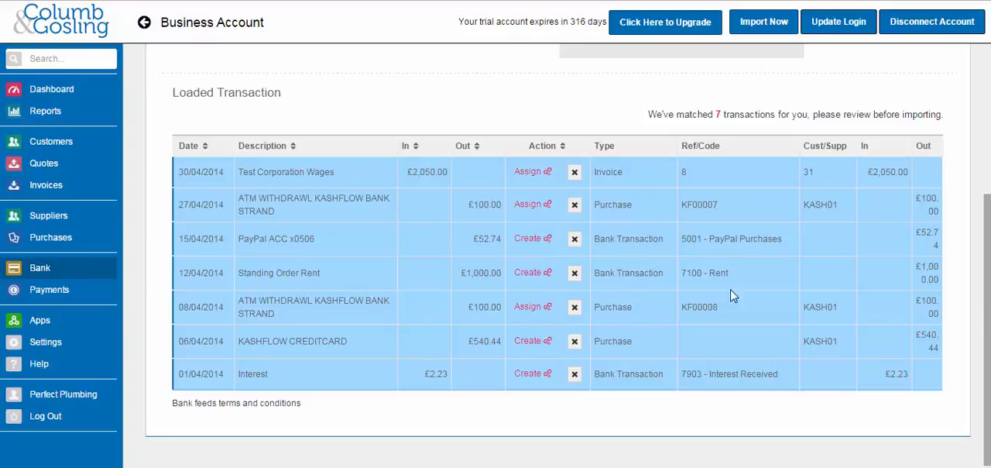
scroll(989, 345, "up", 2)
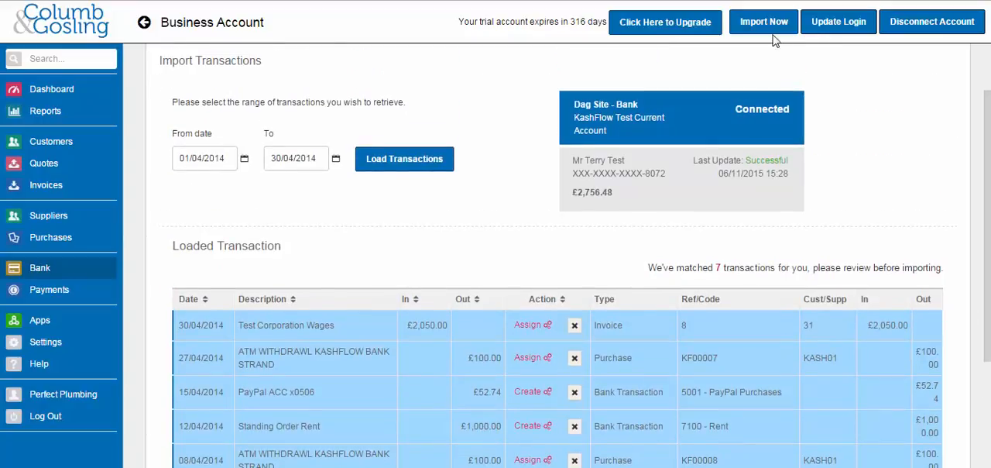
left_click(764, 23)
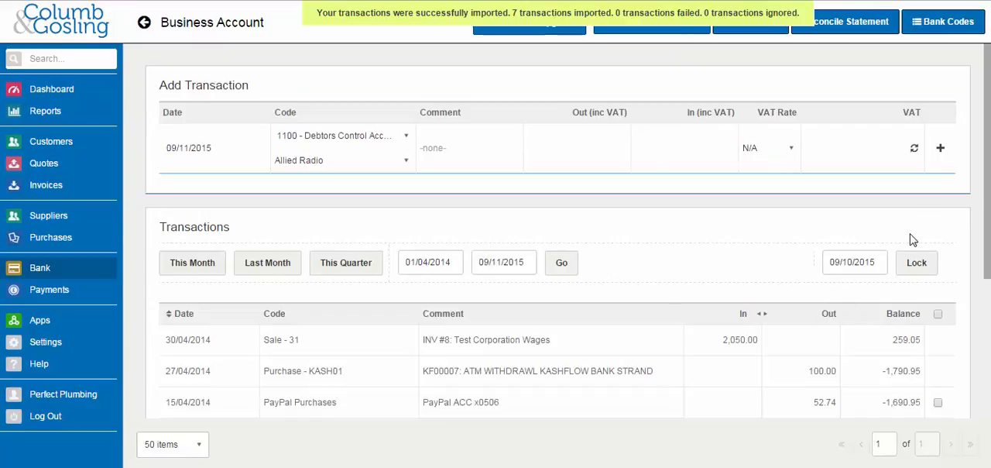
scroll(725, 273, "down", 3)
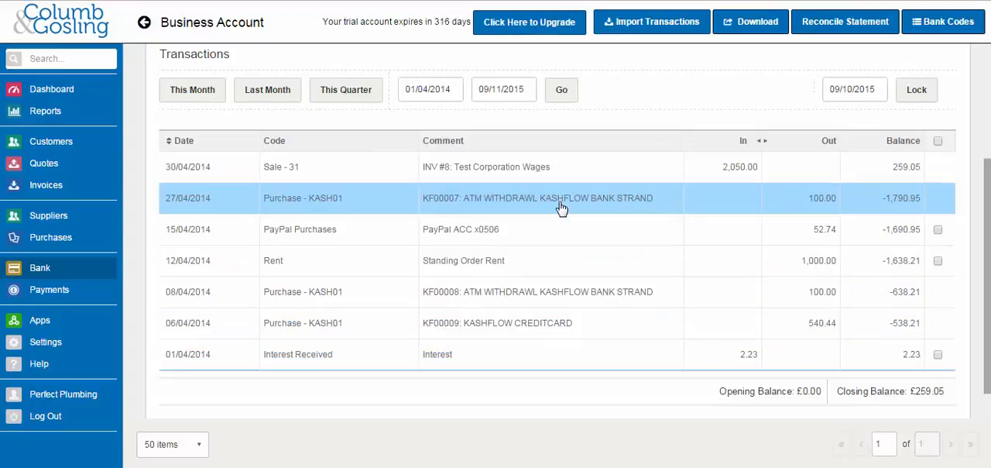
- Reopen the transaction import for the Business Account and set the start date to 01/04/2014 again
left_click(627, 28)
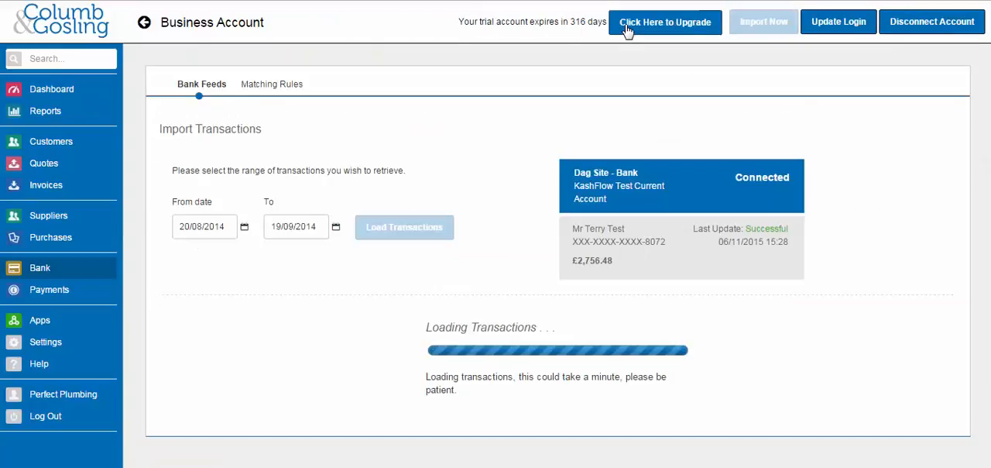
left_click(233, 227)
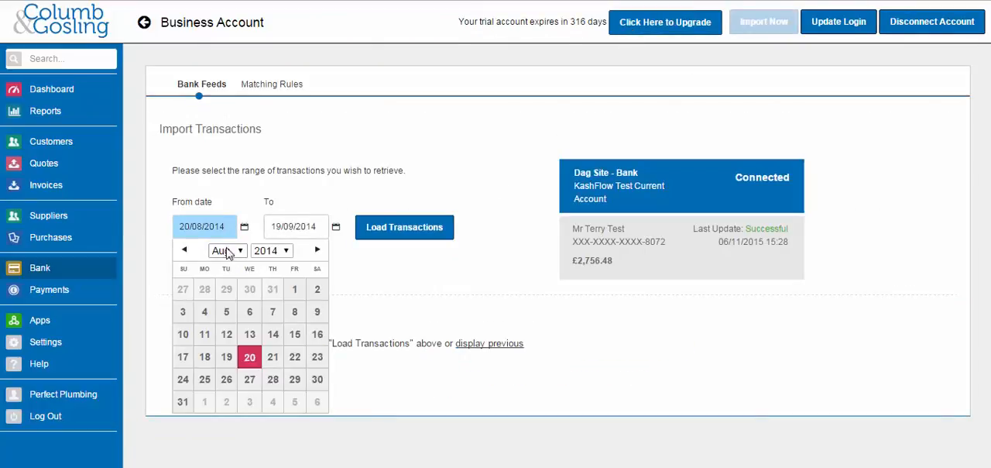
left_click(224, 250)
left_click(225, 303)
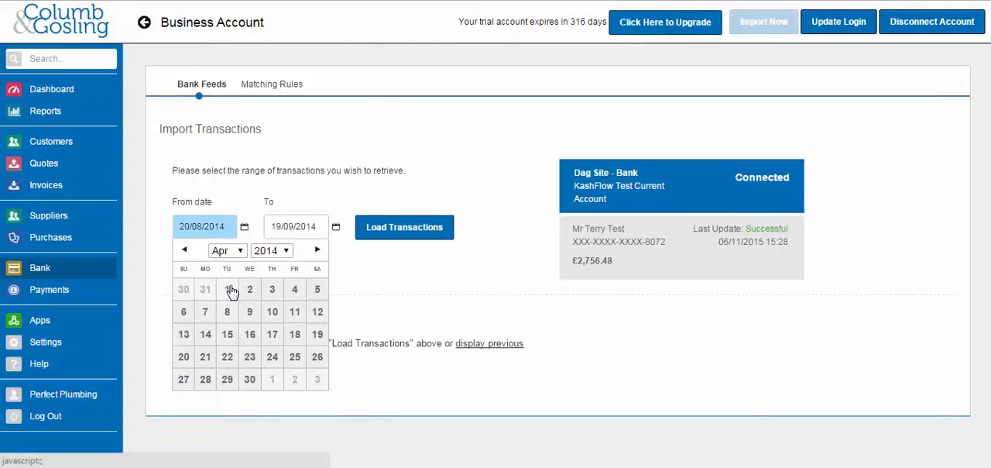
left_click(229, 289)
- Set the end date to 30/04/2014, reload the feed and check the import status of the April transactions
left_click(306, 232)
left_click(316, 250)
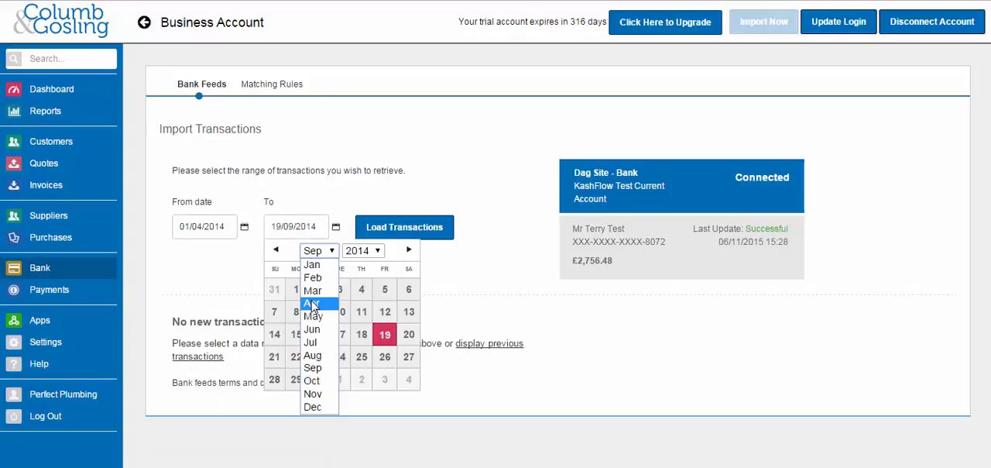
left_click(303, 301)
left_click(340, 378)
left_click(380, 236)
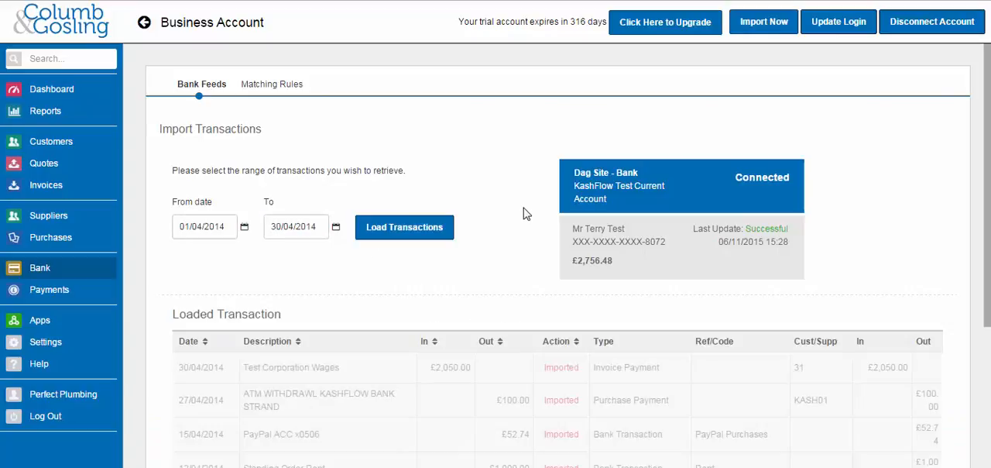
scroll(524, 214, "down", 4)
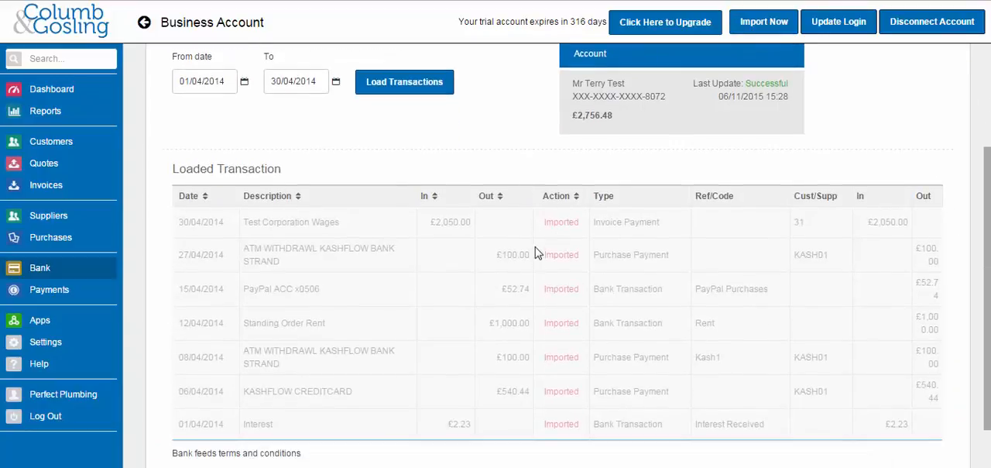